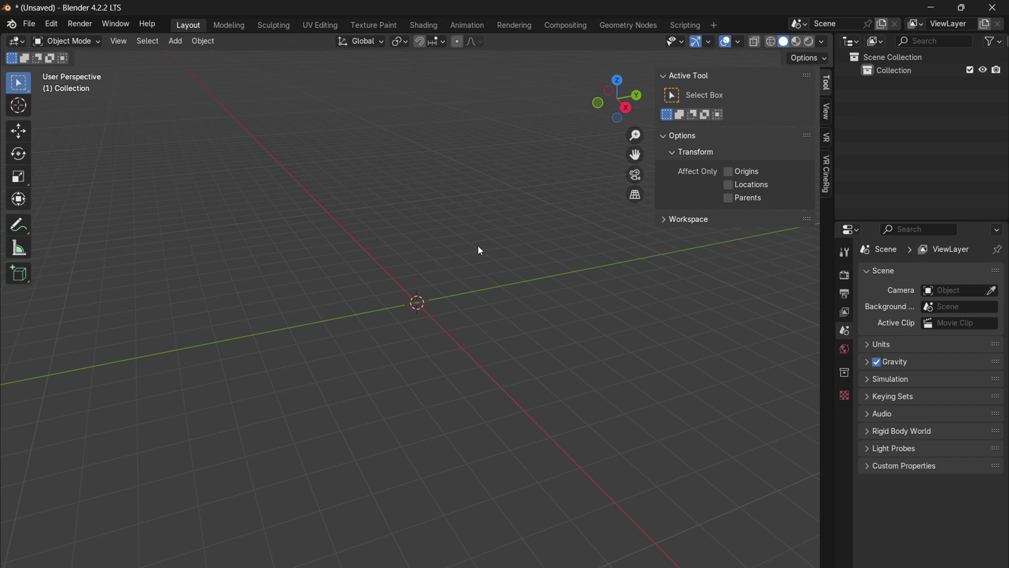
- Orbit the viewport to view the grid from a lower angle
{"action": "middle_click_drag", "start_coordinate": [476, 259], "coordinate": [438, 250]}
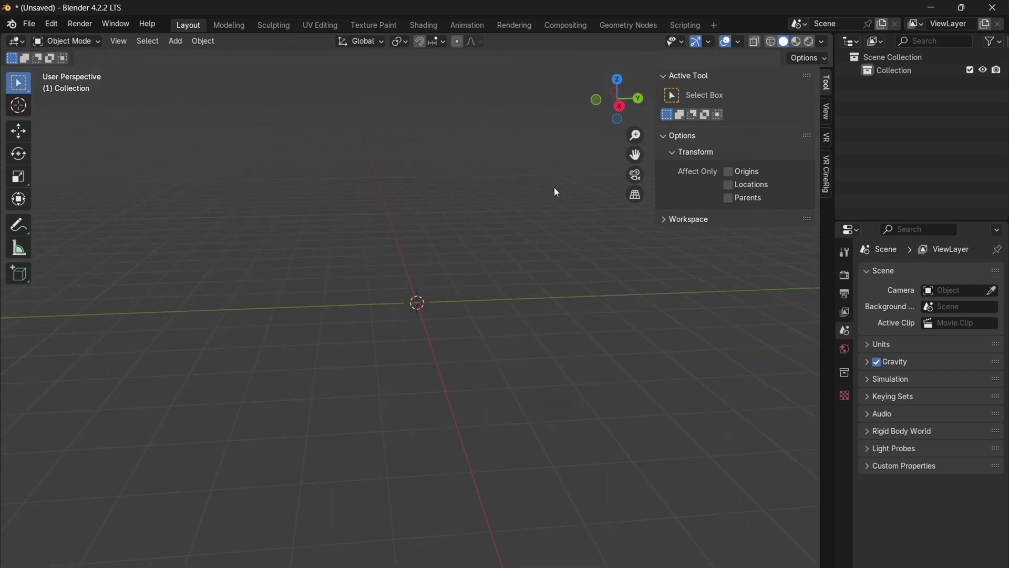
- Start the VR session from the VR sidebar tab and expand the Viewport Feedback options
{"action": "left_click", "coordinate": [827, 139]}
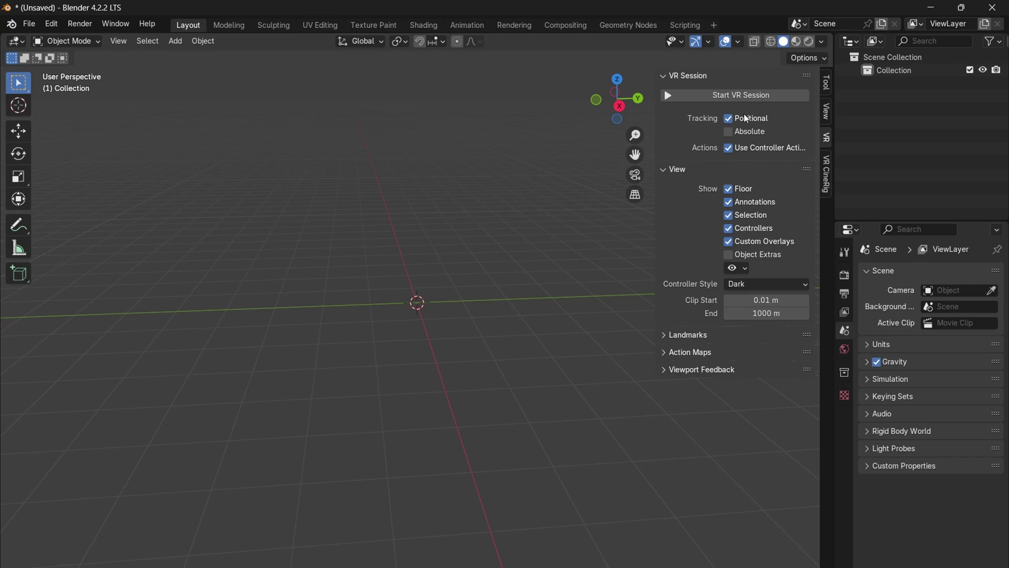
{"action": "left_click", "coordinate": [706, 94]}
{"action": "left_click", "coordinate": [664, 369]}
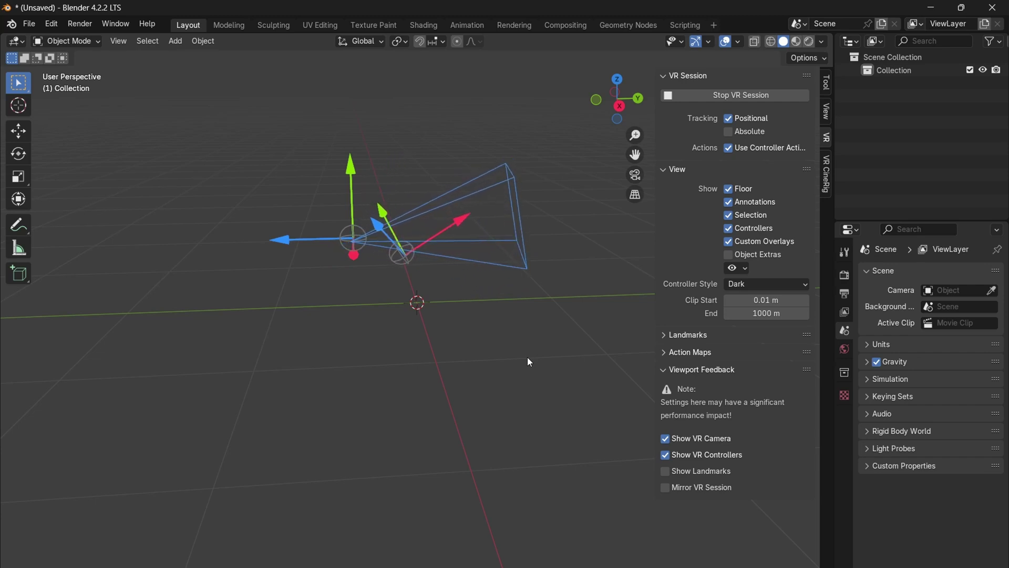
- In VR CineRig, add a tracked headset empty and a VR Origin Position object
{"action": "left_click", "coordinate": [829, 175]}
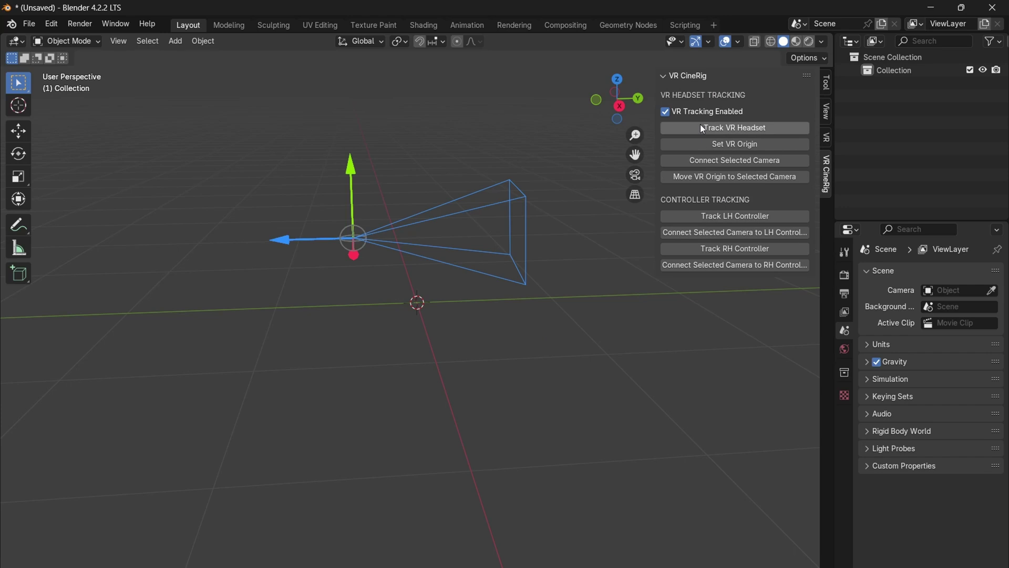
{"action": "left_click", "coordinate": [722, 128]}
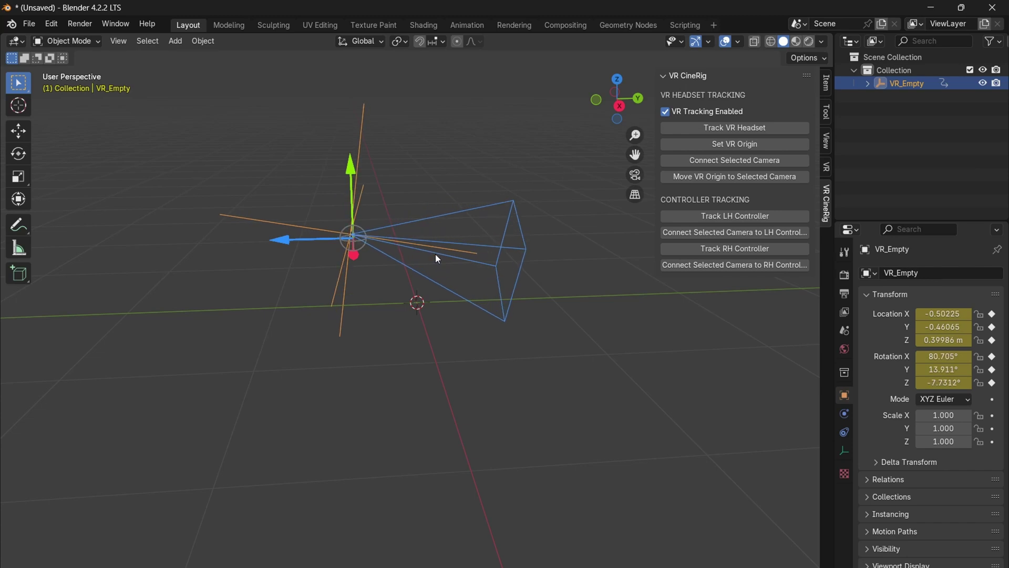
{"action": "left_click", "coordinate": [728, 142]}
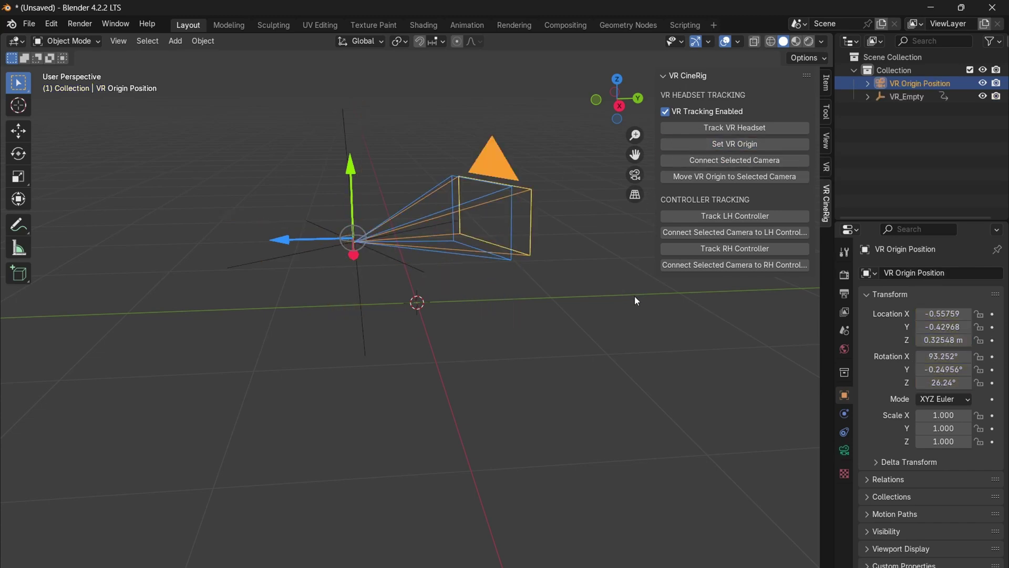
- Move the VR origin to a new position, then hide VR Origin Position in the Outliner
{"action": "key", "text": "g"}
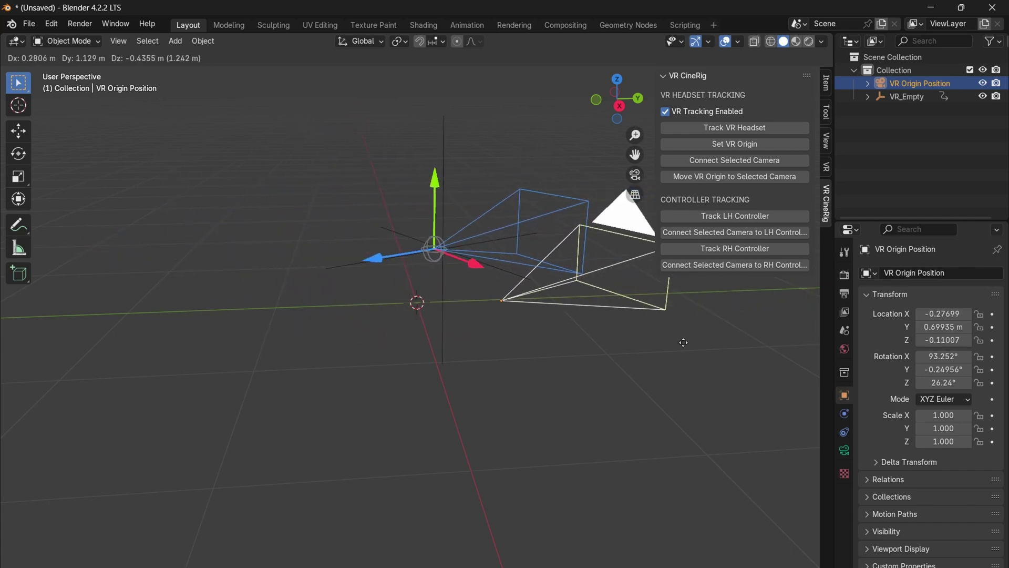
{"action": "left_click", "coordinate": [595, 323]}
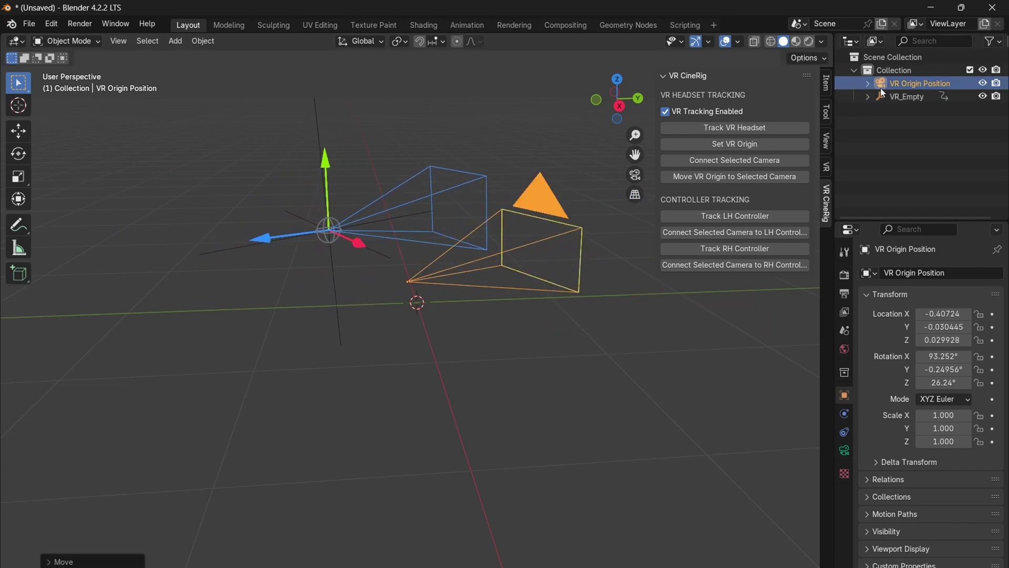
{"action": "left_click", "coordinate": [980, 82]}
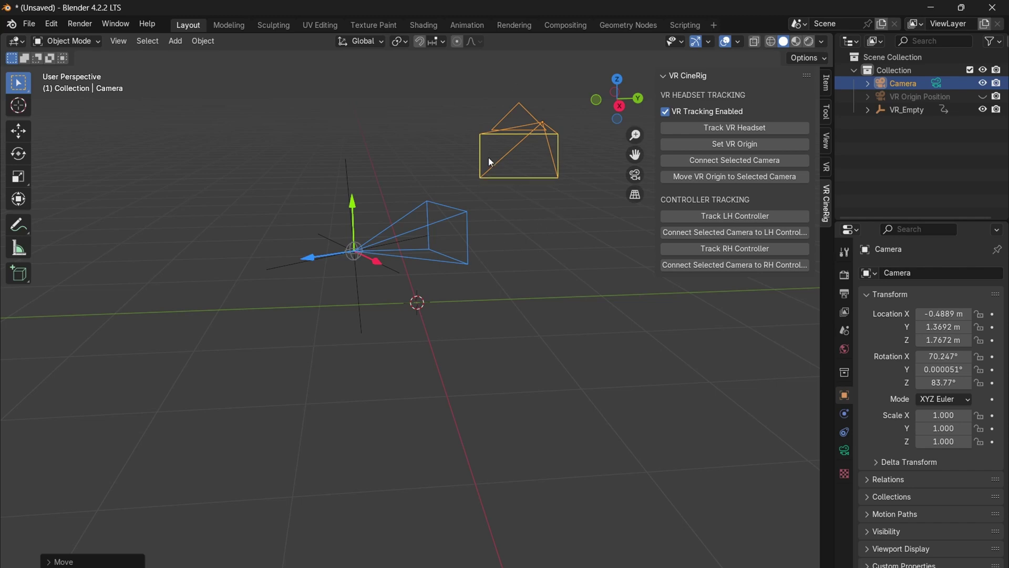
- Connect the camera to the VR origin, add LH controller tracking, and attach the camera to it
{"action": "left_click", "coordinate": [724, 161]}
{"action": "left_click", "coordinate": [723, 159]}
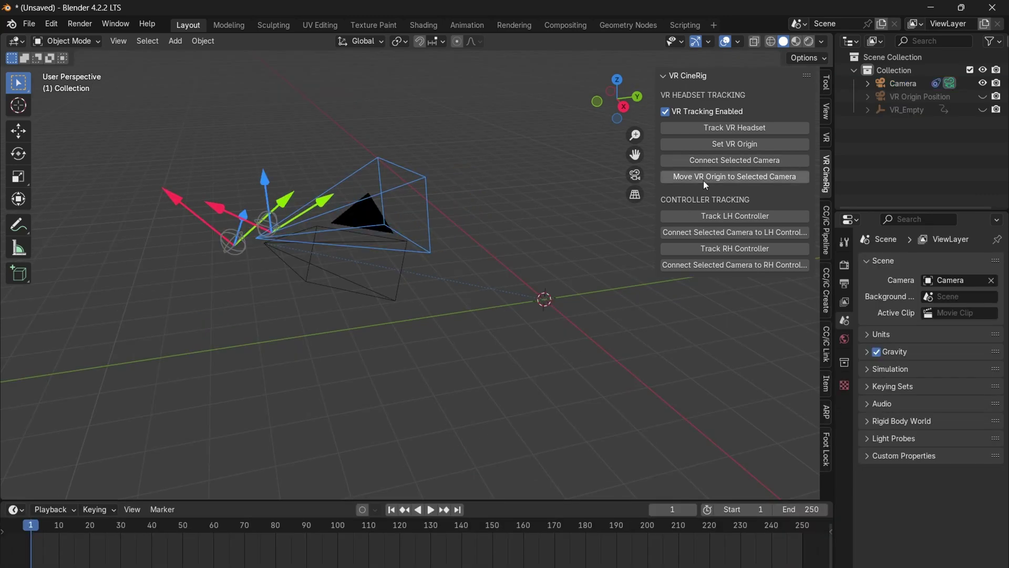
{"action": "left_click", "coordinate": [707, 217]}
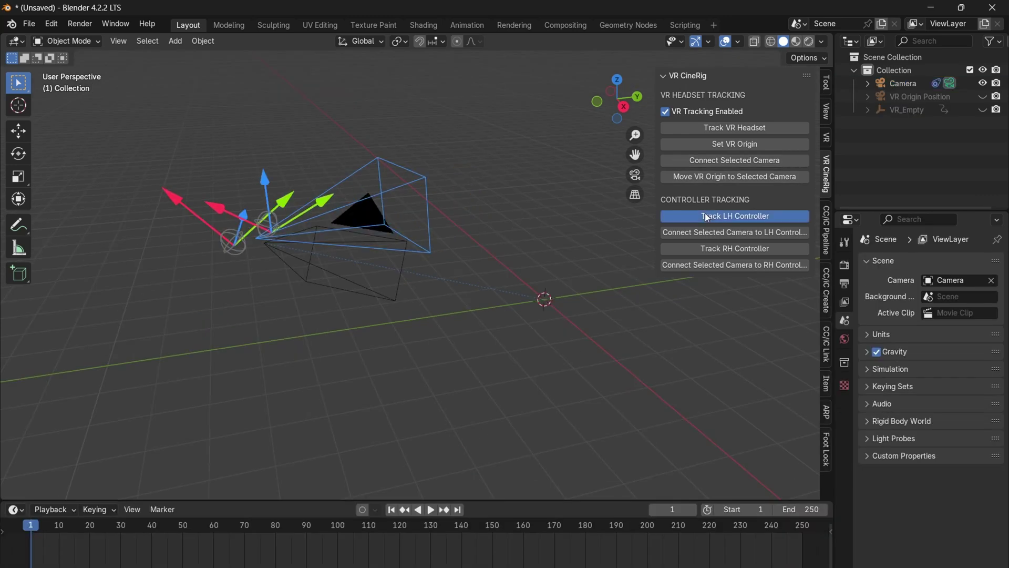
{"action": "left_click", "coordinate": [368, 288]}
{"action": "left_click", "coordinate": [730, 234]}
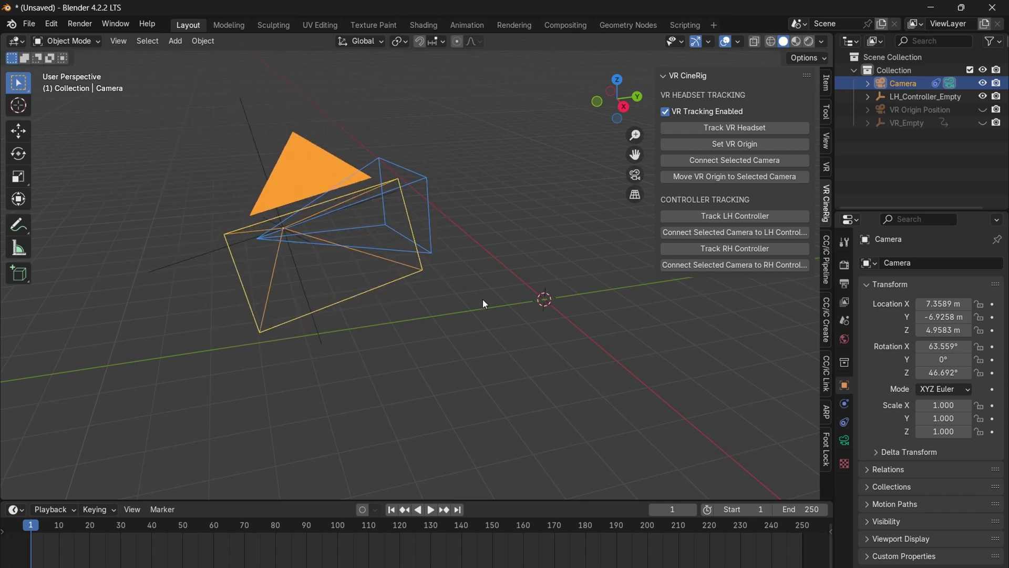
- View through the camera, play the VR_Empty take to frame 110, disable tracking, and scrub frames 80–112
{"action": "key", "text": "KP_0"}
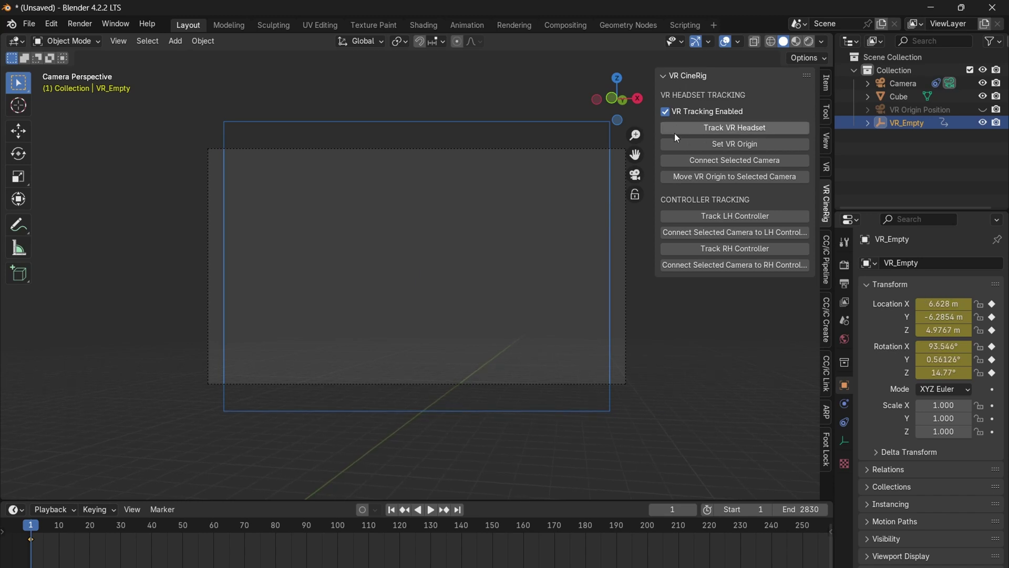
{"action": "key", "text": "space"}
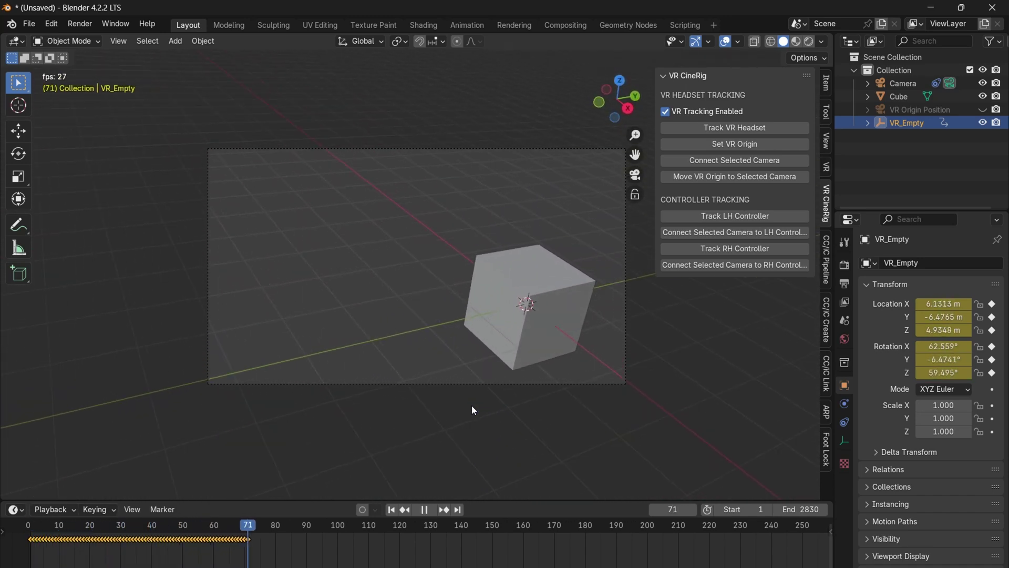
{"action": "key", "text": "space"}
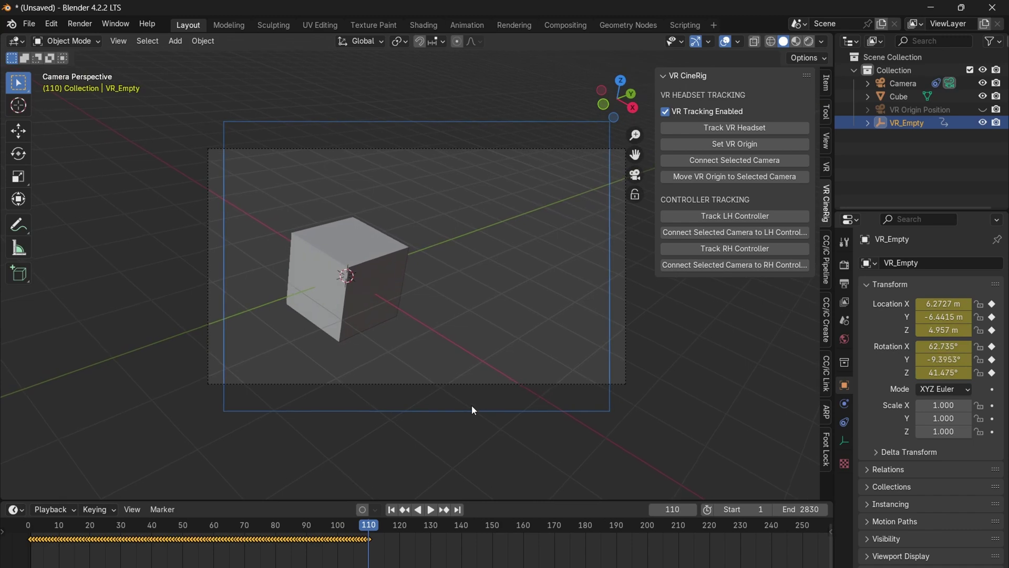
{"action": "left_click", "coordinate": [665, 112]}
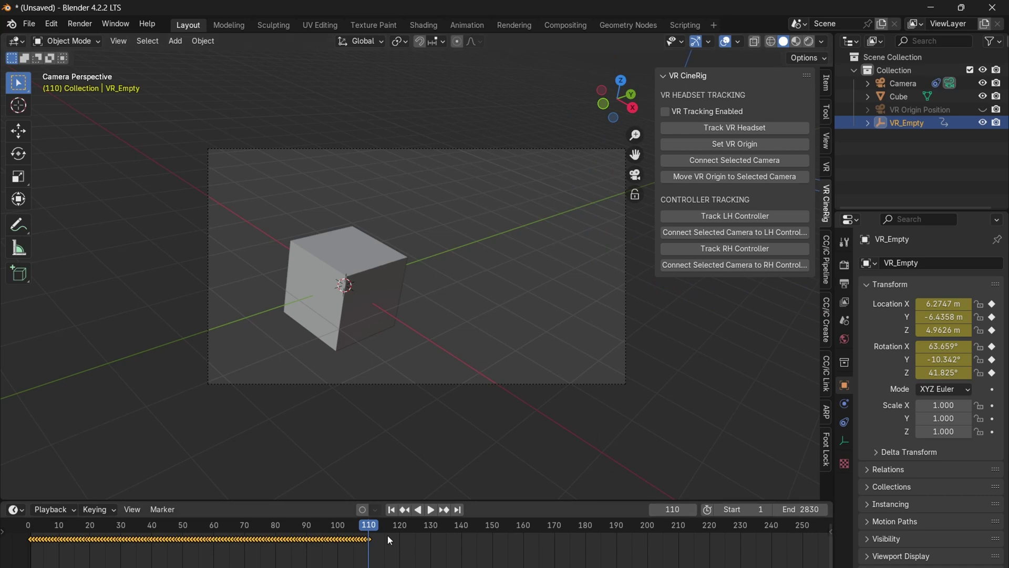
{"action": "mouse_move", "coordinate": [368, 531]}
{"action": "left_mouse_down"}
{"action": "mouse_move", "coordinate": [273, 532]}
{"action": "mouse_move", "coordinate": [391, 533]}
{"action": "mouse_move", "coordinate": [376, 535]}
{"action": "left_mouse_up"}
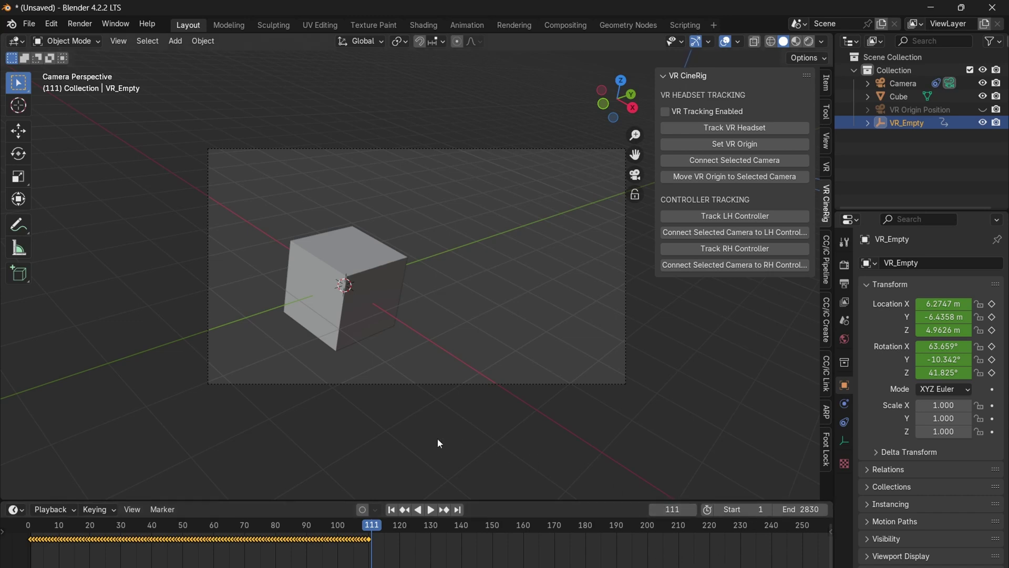
- Rewind to frame 0, clear VR_Empty's keyframes, enable VR tracking, and record through frame 94
{"action": "left_click_drag", "start_coordinate": [380, 527], "coordinate": [24, 524]}
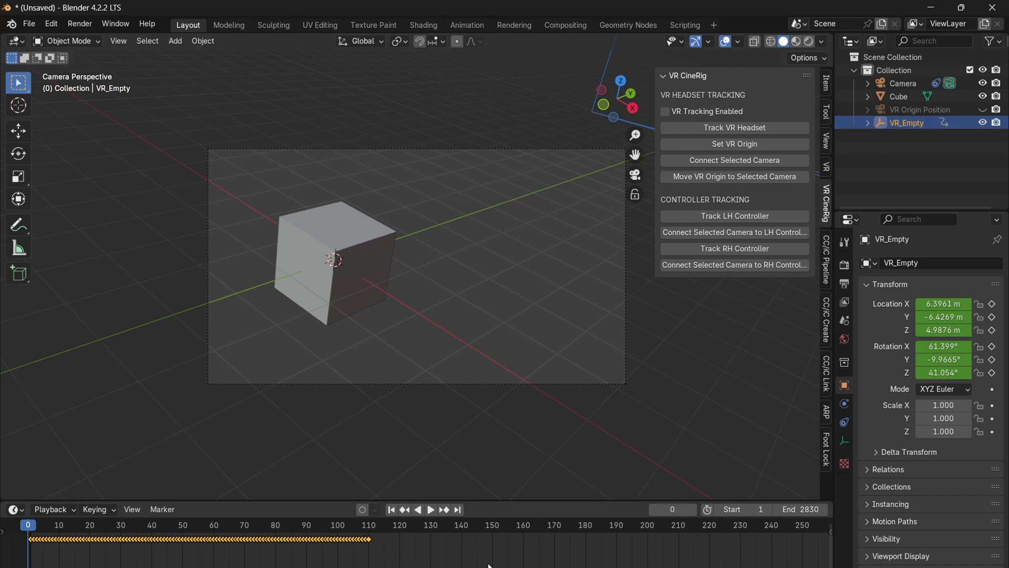
{"action": "key", "text": "ctrl+z"}
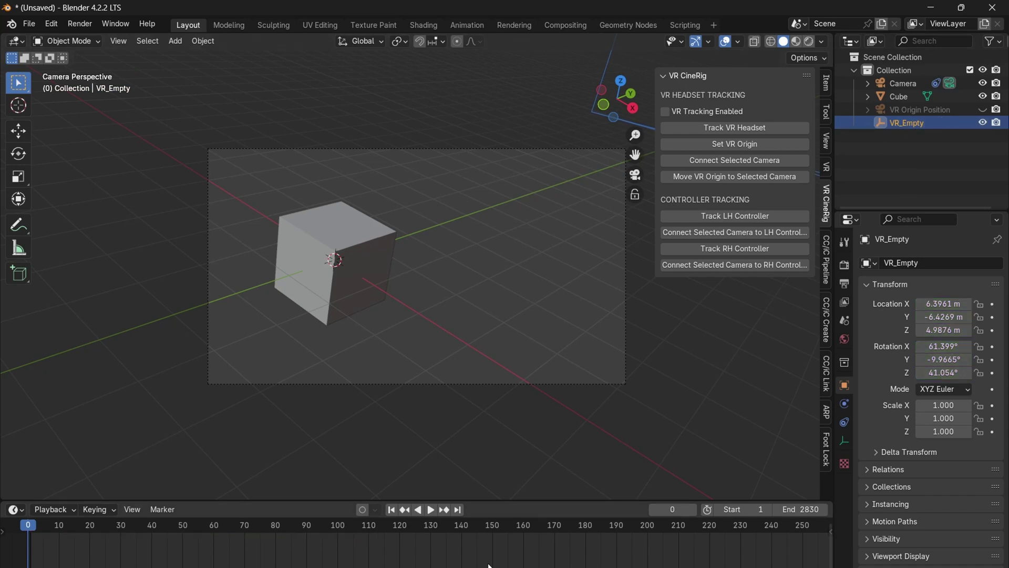
{"action": "left_click", "coordinate": [666, 111]}
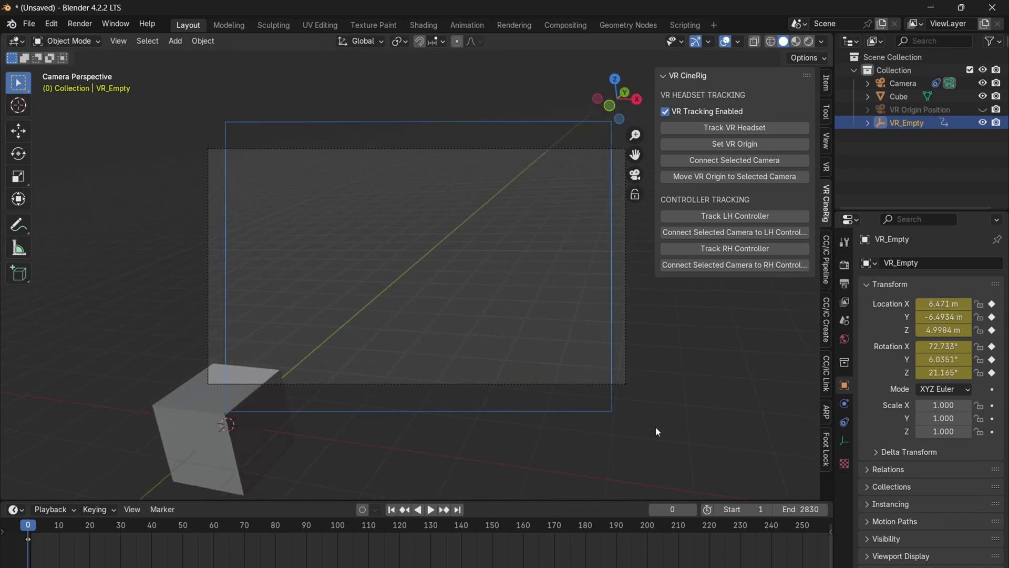
{"action": "key", "text": "space"}
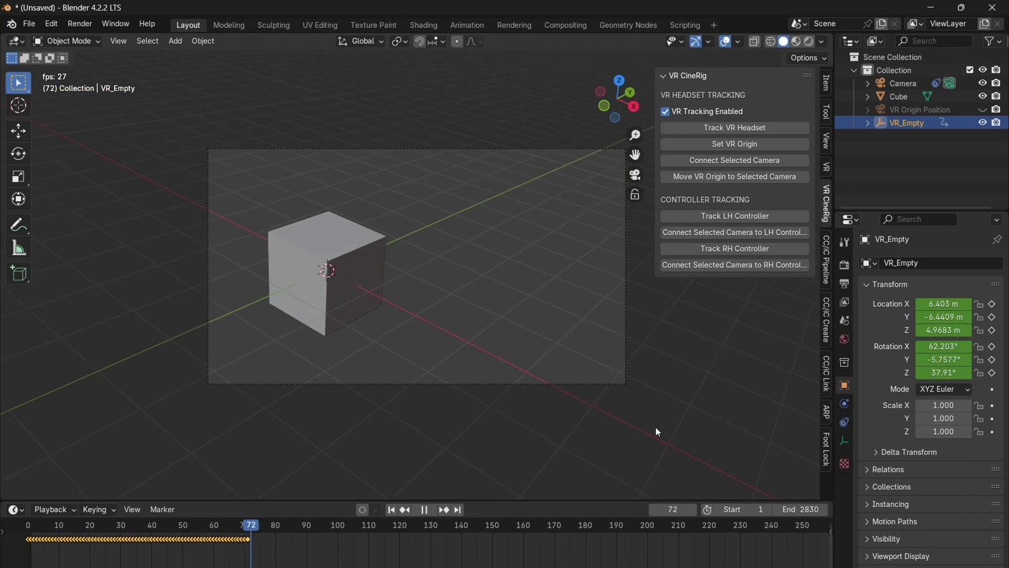
{"action": "key", "text": "space"}
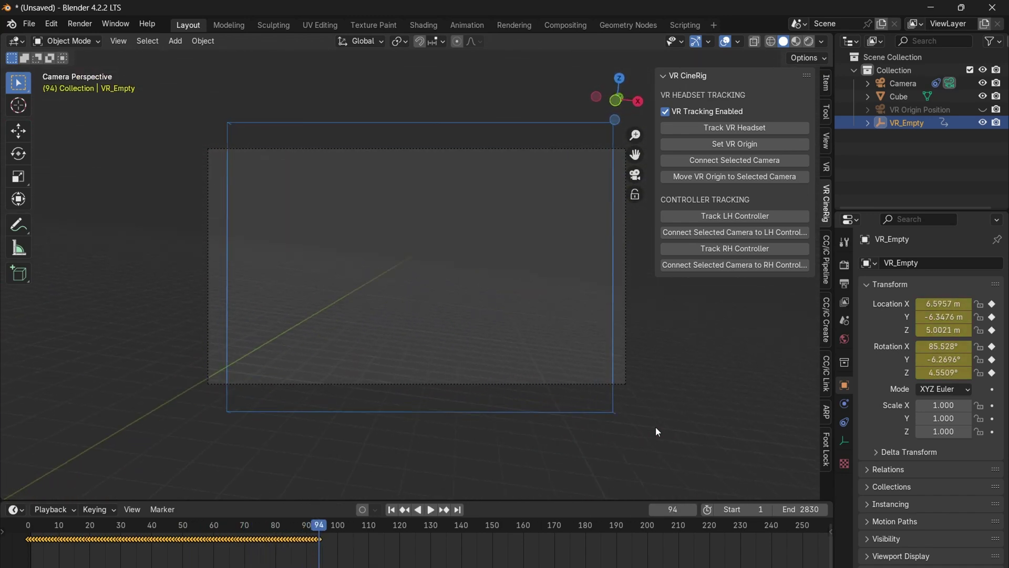
- Disable VR tracking, enlarge the Graph Editor, frame all F-curves, and play the 0–94 take
{"action": "left_click", "coordinate": [665, 111]}
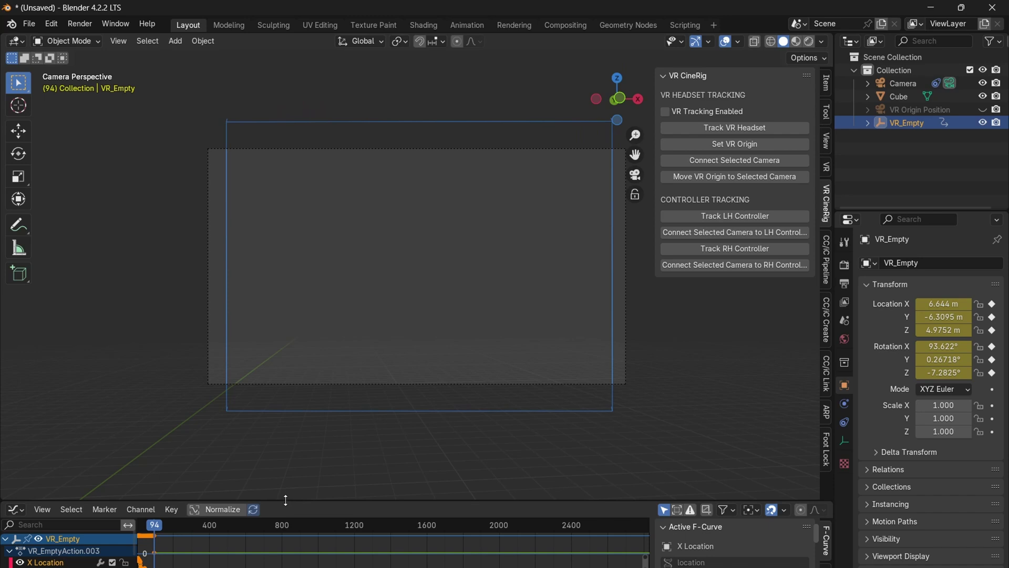
{"action": "left_click_drag", "start_coordinate": [284, 500], "coordinate": [283, 270]}
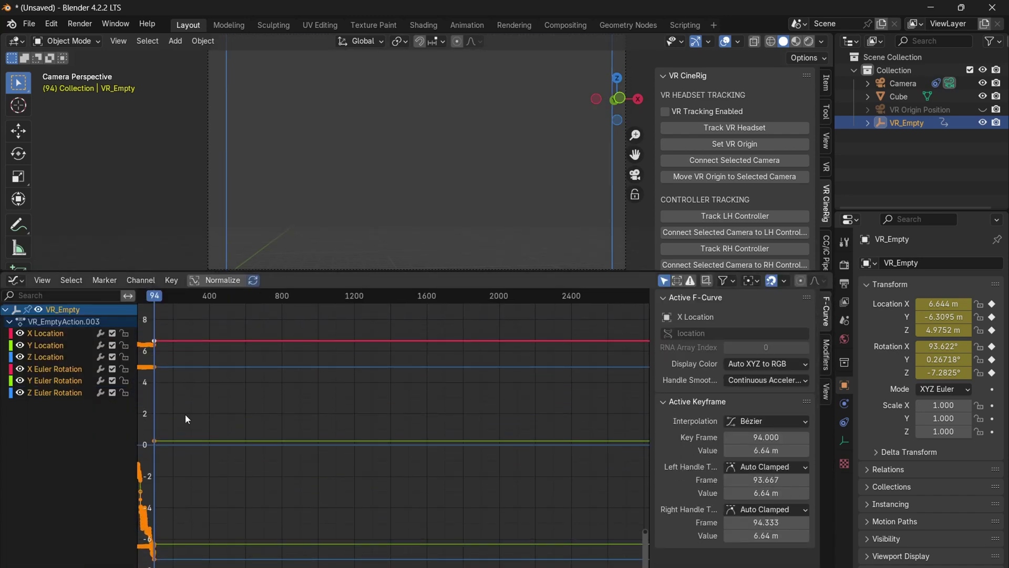
{"action": "key", "text": "Home"}
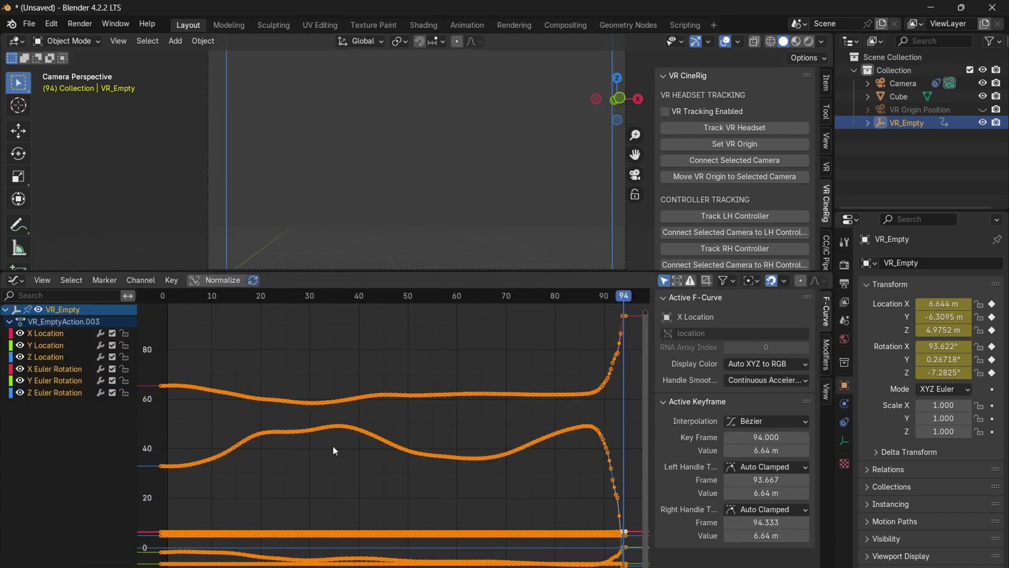
{"action": "key", "text": "space"}
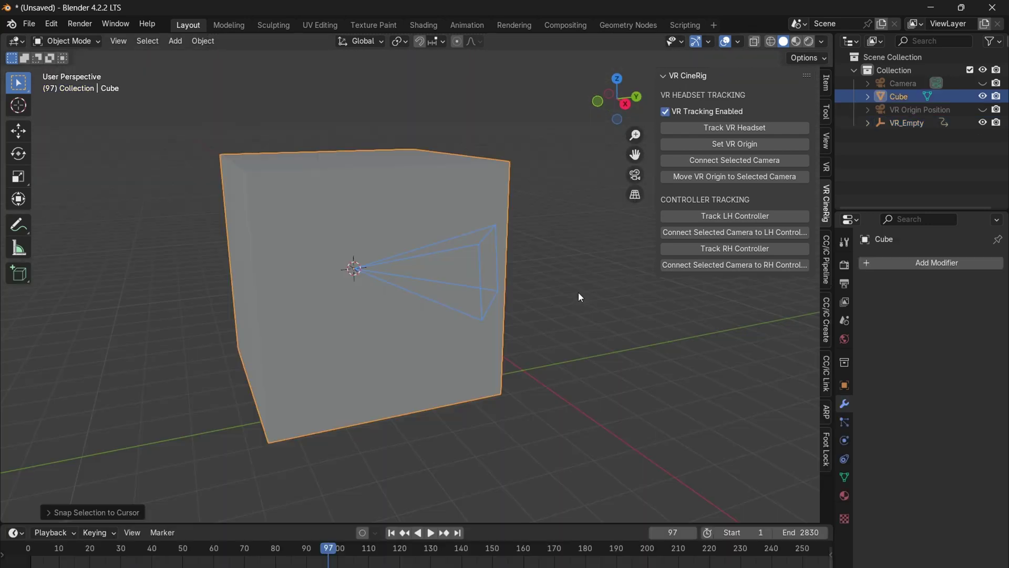
- Scale the Cube down and parent it to VR_Empty with Ctrl+P > Object
{"action": "key", "text": "s"}
{"action": "left_click", "coordinate": [412, 282]}
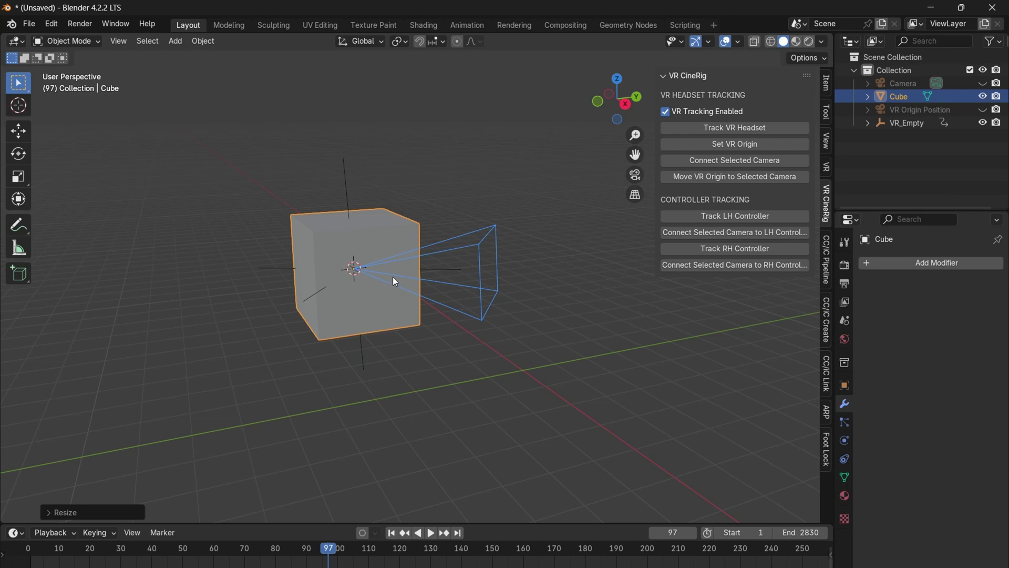
{"action": "left_click", "coordinate": [345, 190], "text": "shift"}
{"action": "key", "text": "ctrl+p"}
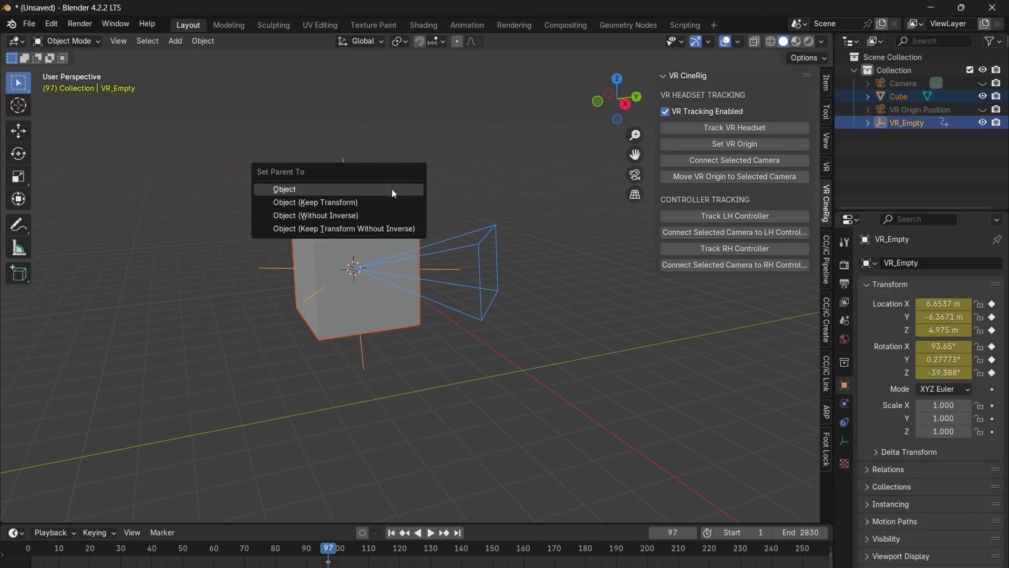
{"action": "left_click", "coordinate": [393, 189]}
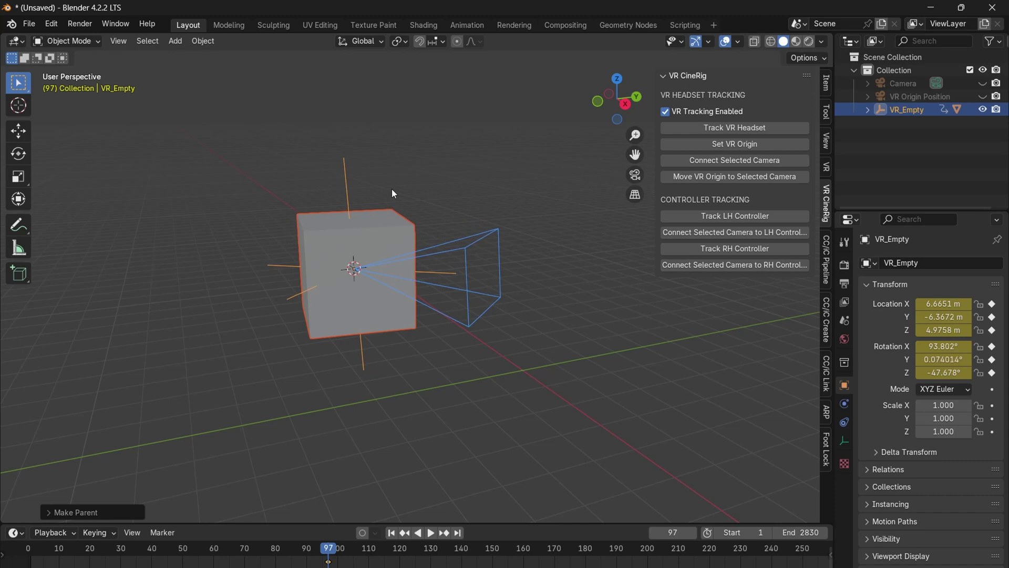
- Shrink the Cube to about 0.106 scale and frame the view on it
{"action": "left_click", "coordinate": [387, 255]}
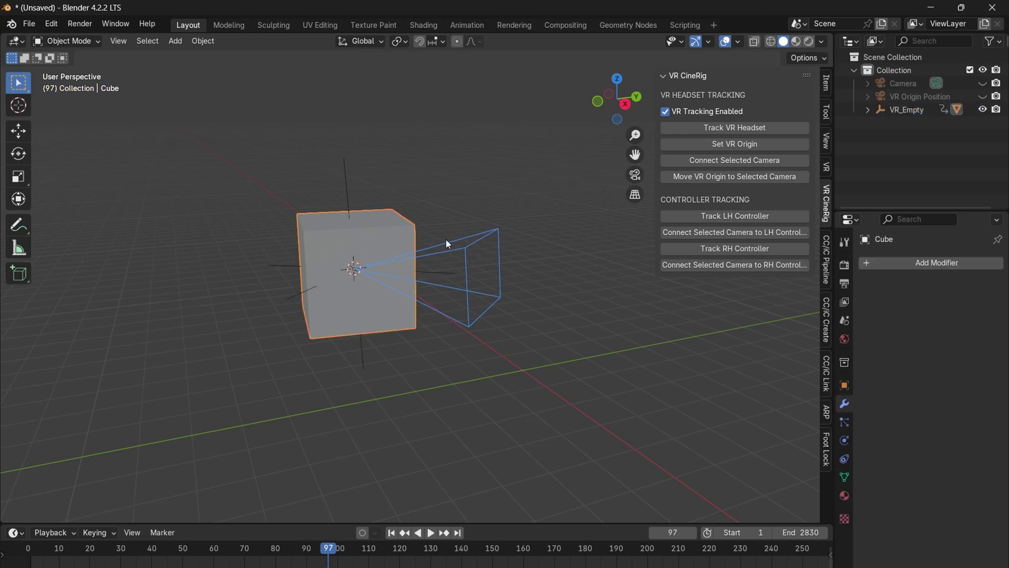
{"action": "key", "text": "s"}
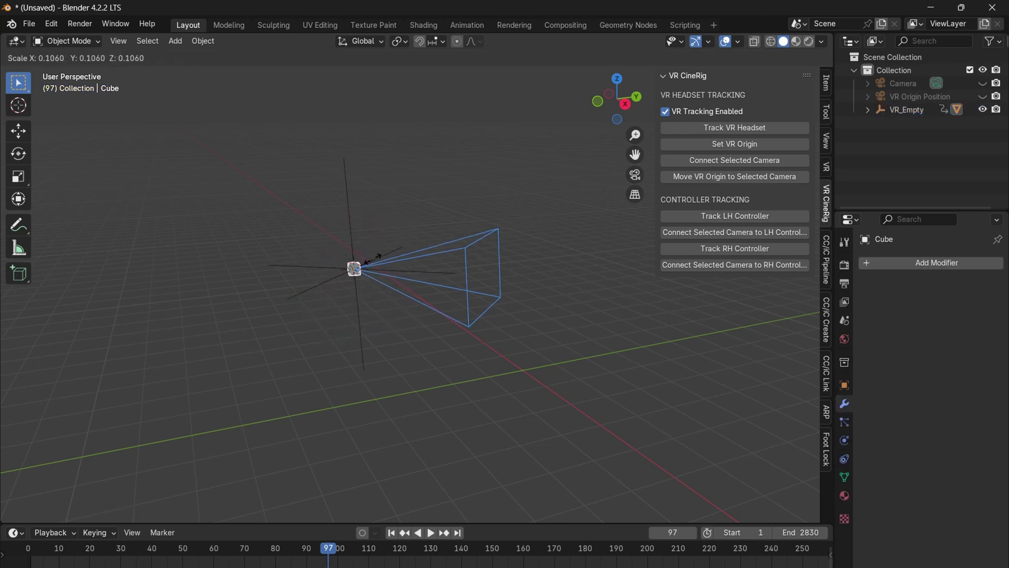
{"action": "left_click", "coordinate": [369, 258]}
{"action": "scroll", "coordinate": [360, 274], "scroll_direction": "up", "scroll_amount": 3}
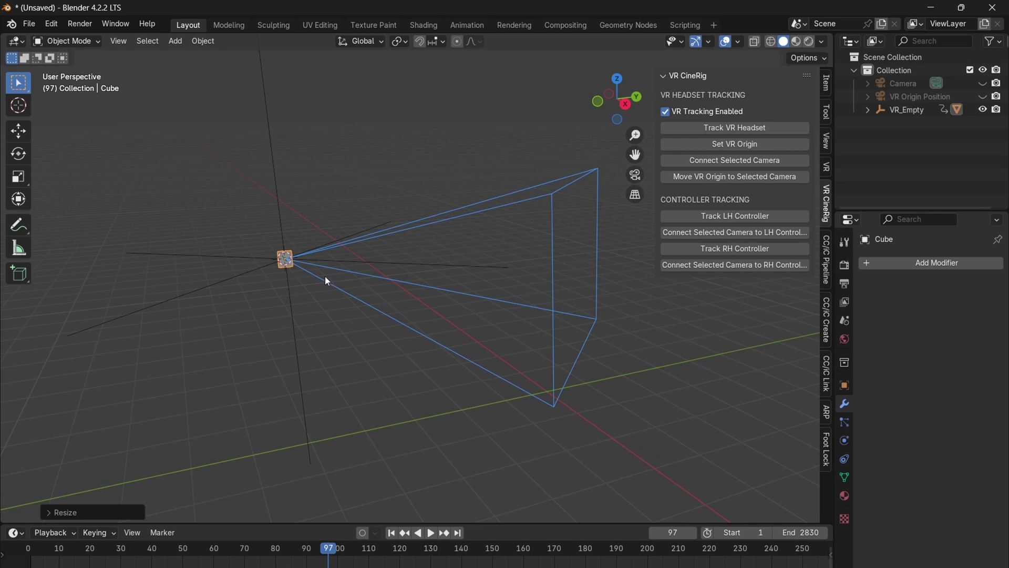
{"action": "key", "text": "KP_Decimal"}
{"action": "scroll", "coordinate": [327, 278], "scroll_direction": "down", "scroll_amount": 5}
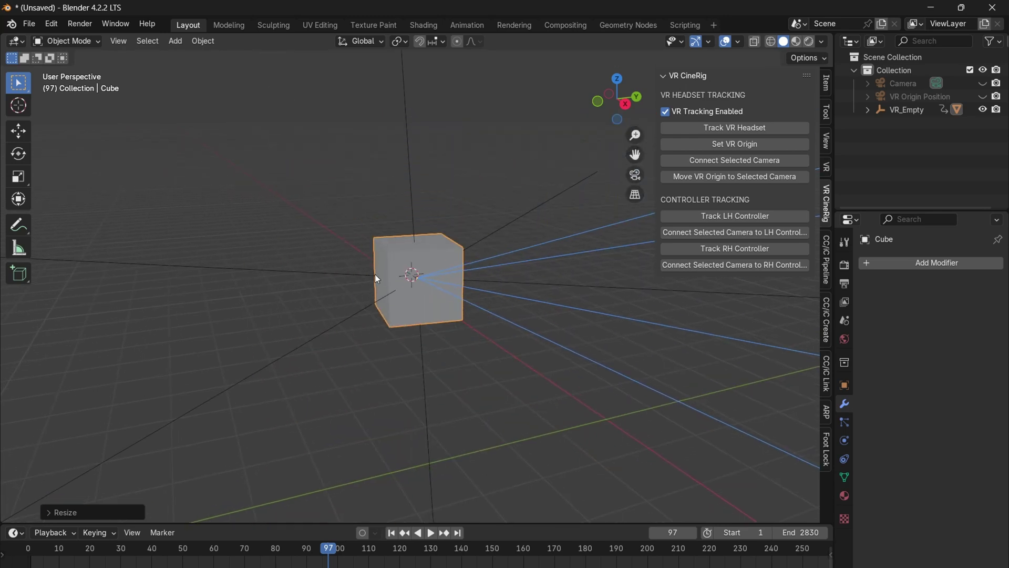